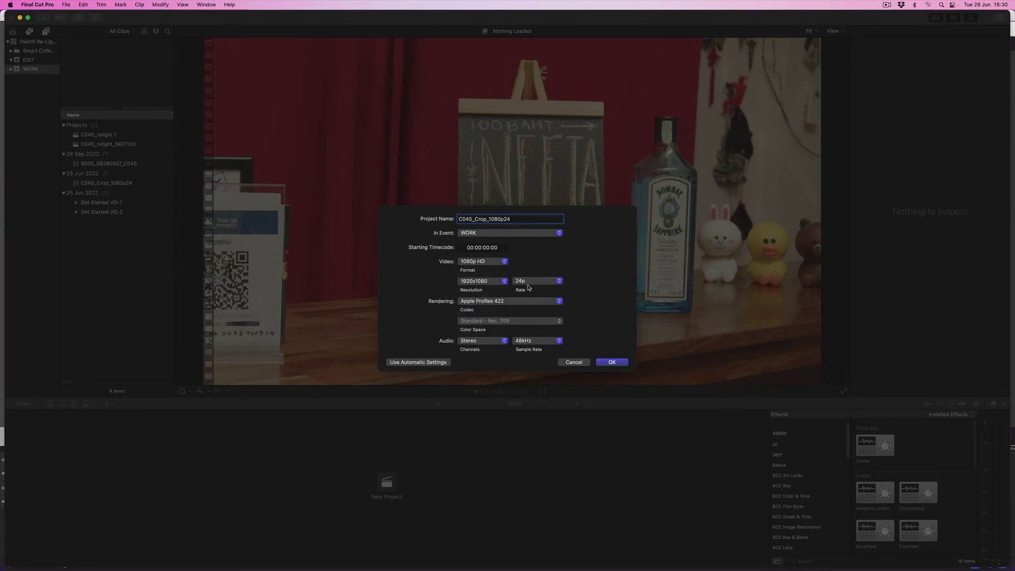
# Step: Create the project C045_Crop_1080p24 in the WORK event at 1920x1080, 24p, with Apple ProRes 422 rendering
pyautogui.click(526, 282)
pyautogui.click(525, 282)
pyautogui.click(503, 302)
pyautogui.click(503, 302)
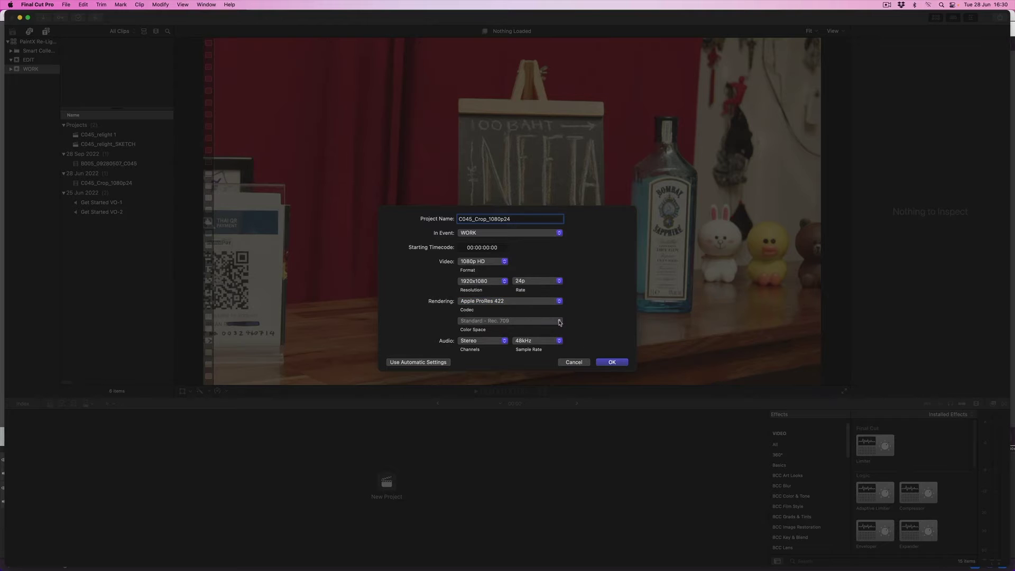
pyautogui.click(612, 363)
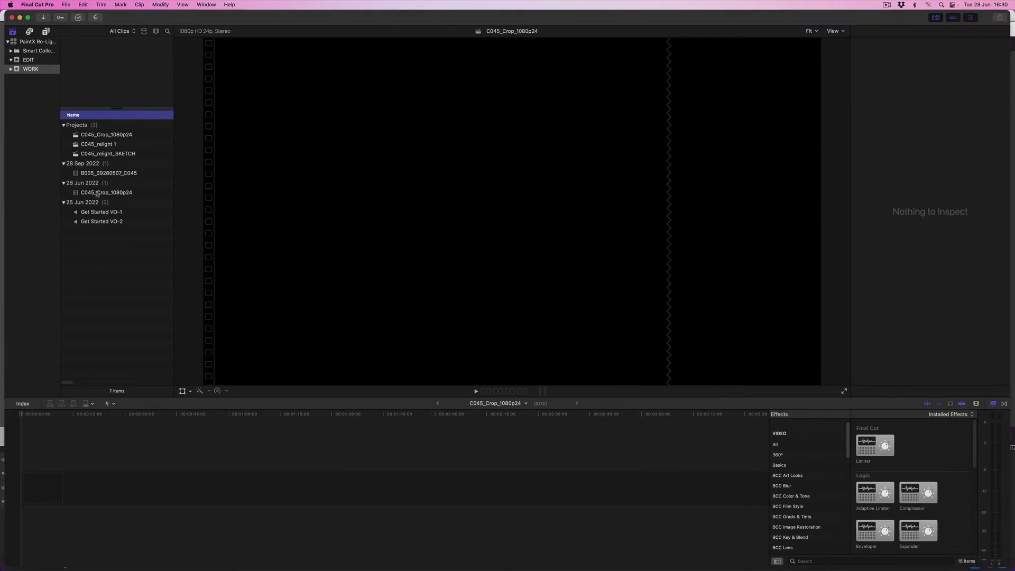
# Step: Place the C045_Crop_1080p24 clip at the start of the timeline and apply the C2 PaintX 4 Tracked Paint effect to it
pyautogui.moveTo(106, 193); pyautogui.dragTo(25, 485)
pyautogui.moveTo(23, 415); pyautogui.dragTo(70, 417)
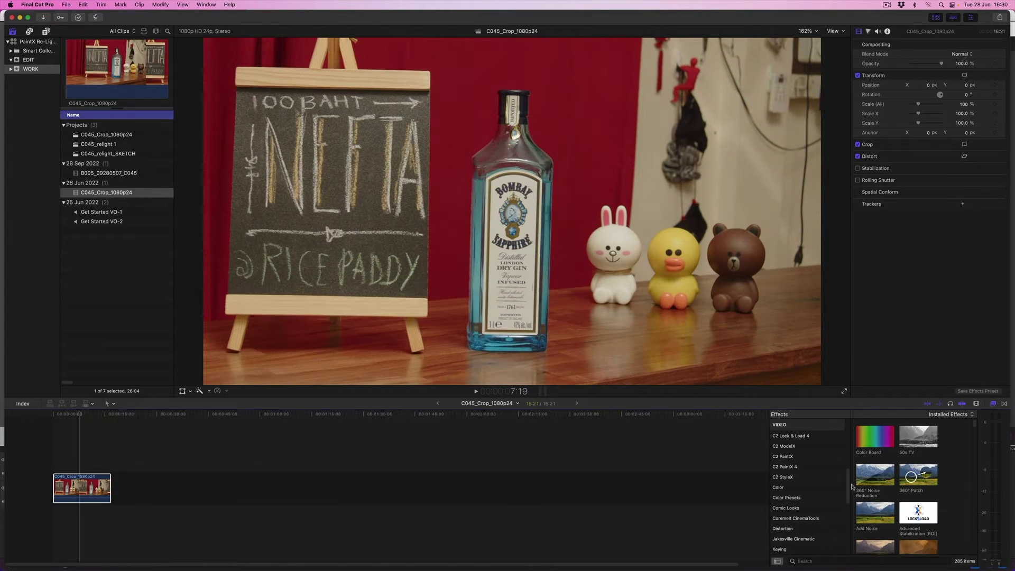
pyautogui.click(809, 467)
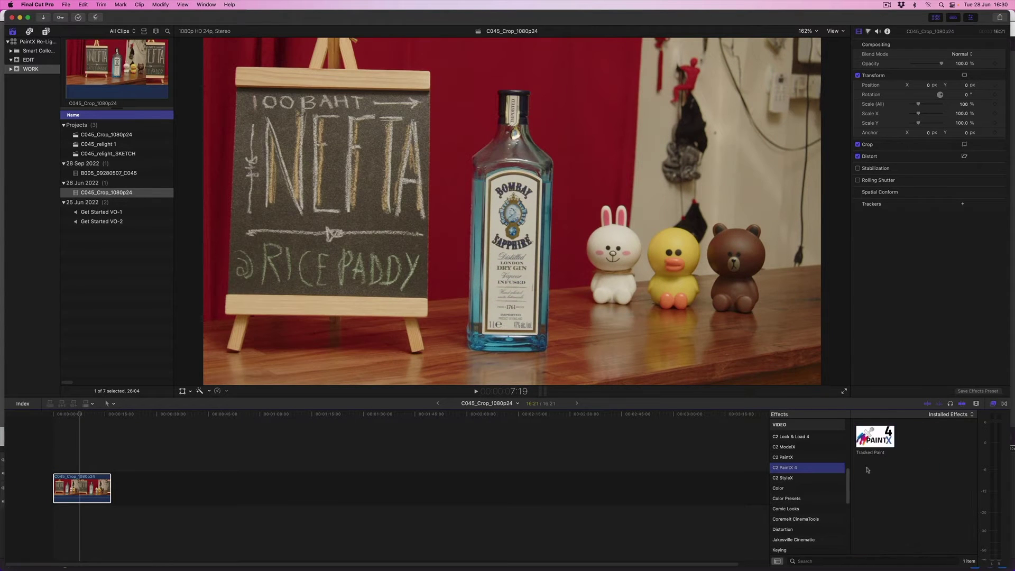
pyautogui.click(876, 444)
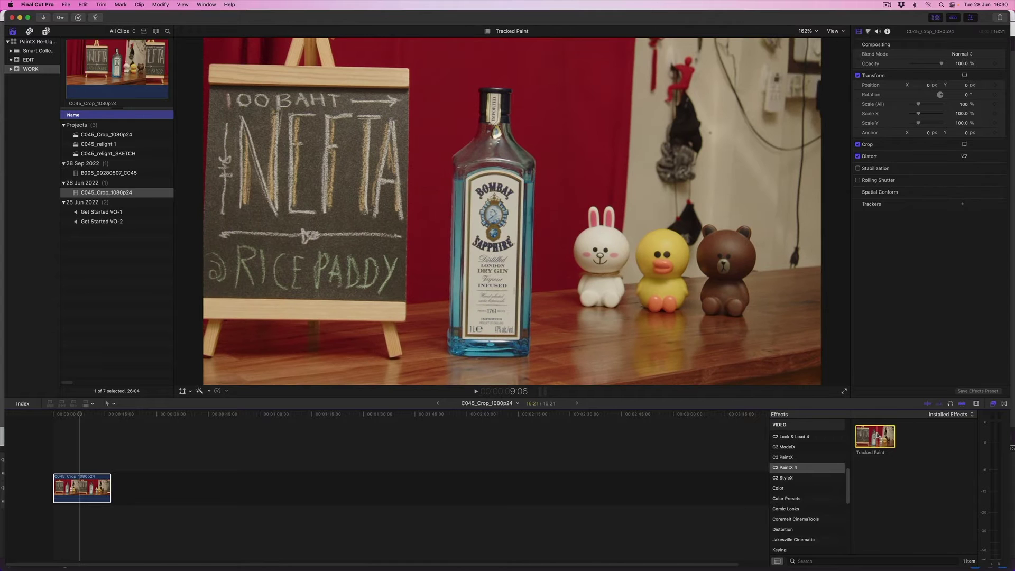
pyautogui.moveTo(877, 437)
pyautogui.mouseDown()
pyautogui.moveTo(188, 447)
pyautogui.moveTo(93, 491)
pyautogui.mouseUp()
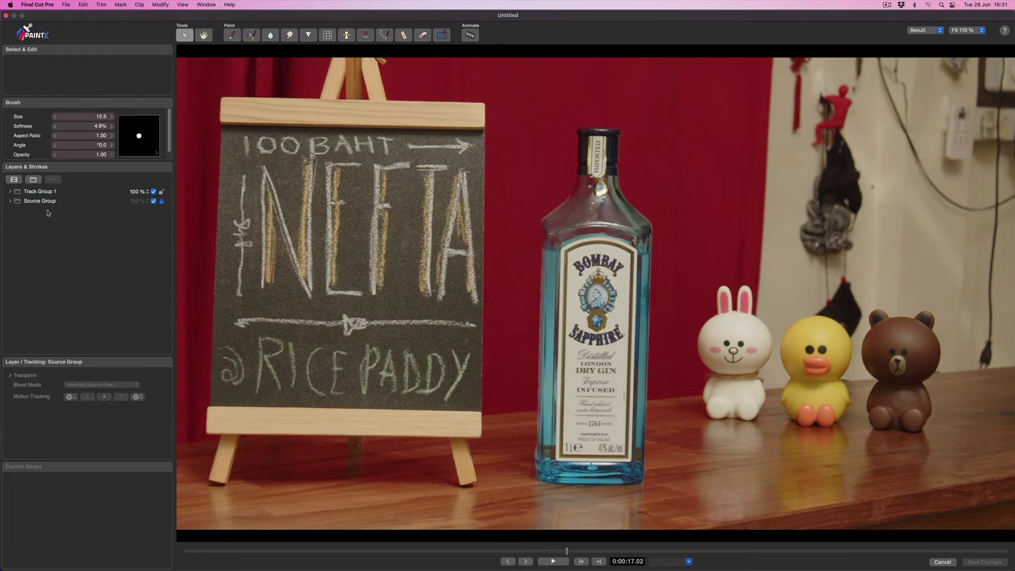
# Step: Add a track group between Track Group 1 and Source Group and name it DARKEN BG GROUP
pyautogui.click(33, 180)
pyautogui.moveTo(38, 194); pyautogui.dragTo(39, 206)
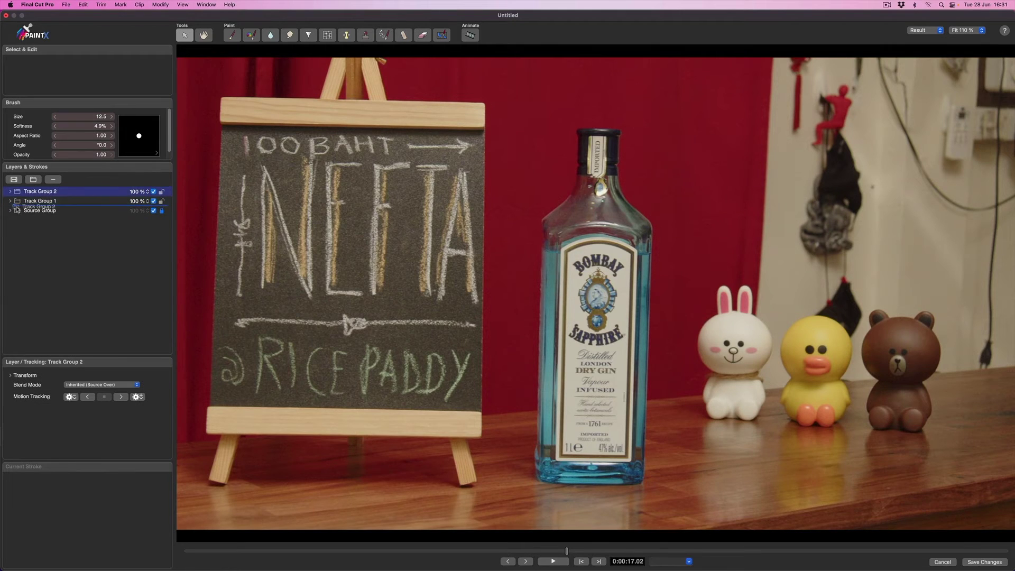
pyautogui.moveTo(40, 206); pyautogui.dragTo(40, 206)
pyautogui.doubleClick(40, 202)
pyautogui.write('DA')
pyautogui.write('RKEN BG GROU')
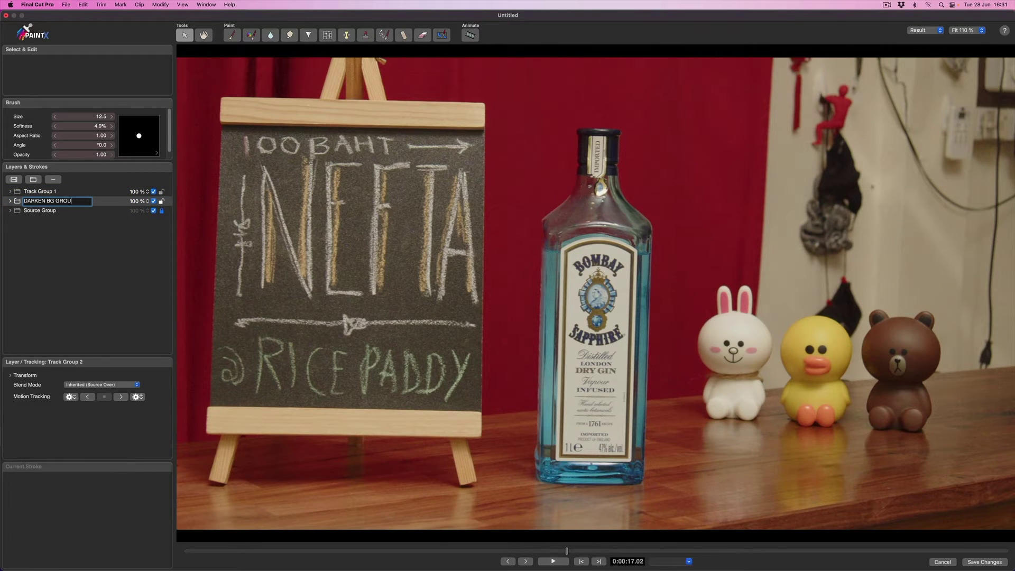
pyautogui.write('P')
pyautogui.press('Return')
# Step: Darken the whole frame with a Change Color brush stroke of size 258.4, softness 0% and gamma 0.61, and duplicate its layer twice
pyautogui.click(253, 35)
pyautogui.moveTo(98, 117); pyautogui.dragTo(104, 120)
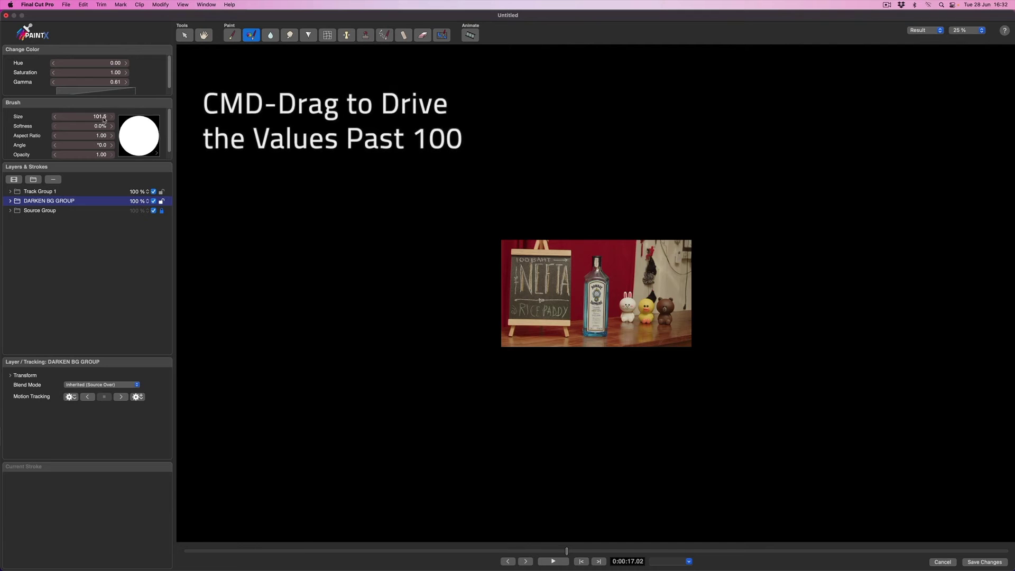
pyautogui.moveTo(104, 119); pyautogui.dragTo(129, 120)
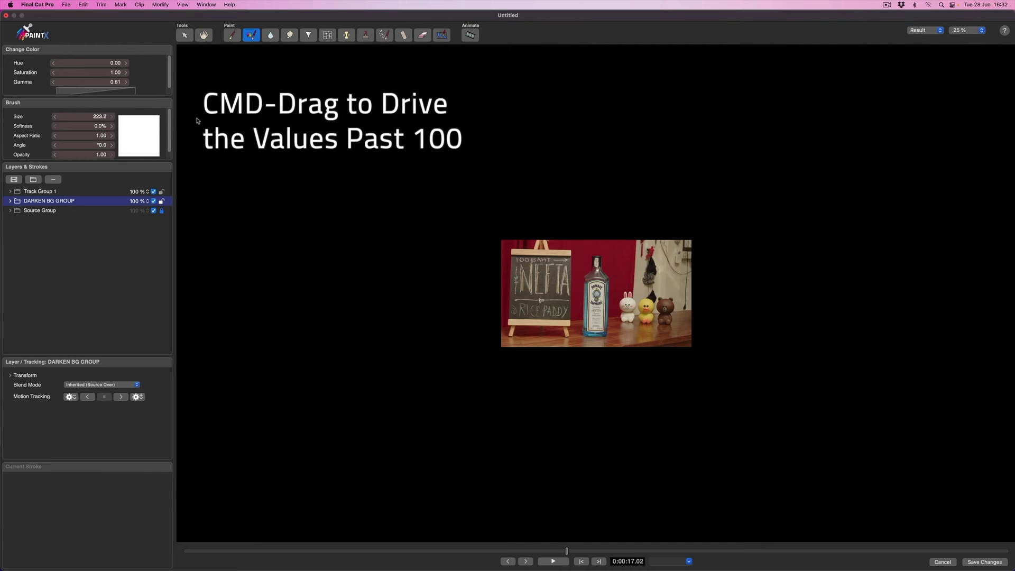
pyautogui.moveTo(209, 121); pyautogui.dragTo(220, 123)
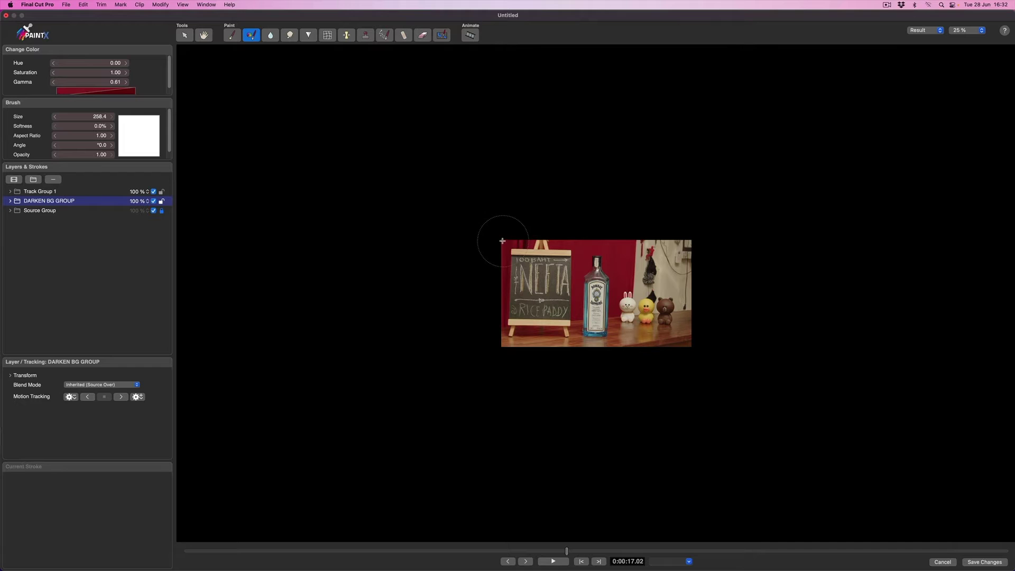
pyautogui.moveTo(501, 238)
pyautogui.mouseDown()
pyautogui.moveTo(686, 242)
pyautogui.moveTo(690, 337)
pyautogui.moveTo(519, 338)
pyautogui.moveTo(508, 325)
pyautogui.moveTo(504, 275)
pyautogui.moveTo(652, 264)
pyautogui.moveTo(659, 296)
pyautogui.moveTo(537, 299)
pyautogui.mouseUp()
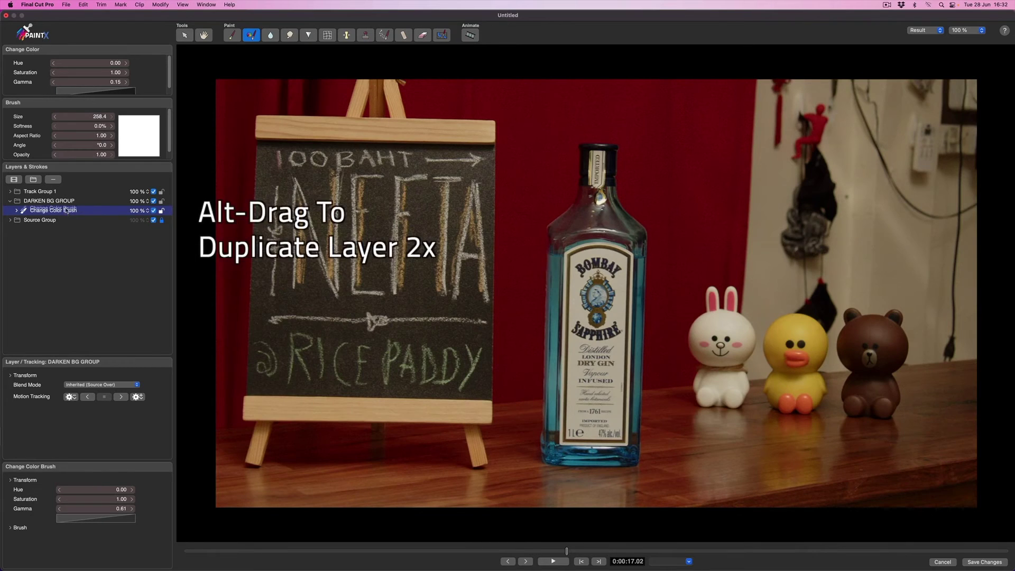
pyautogui.moveTo(56, 210)
pyautogui.mouseDown()
pyautogui.moveTo(68, 211)
pyautogui.moveTo(58, 210)
pyautogui.mouseUp()
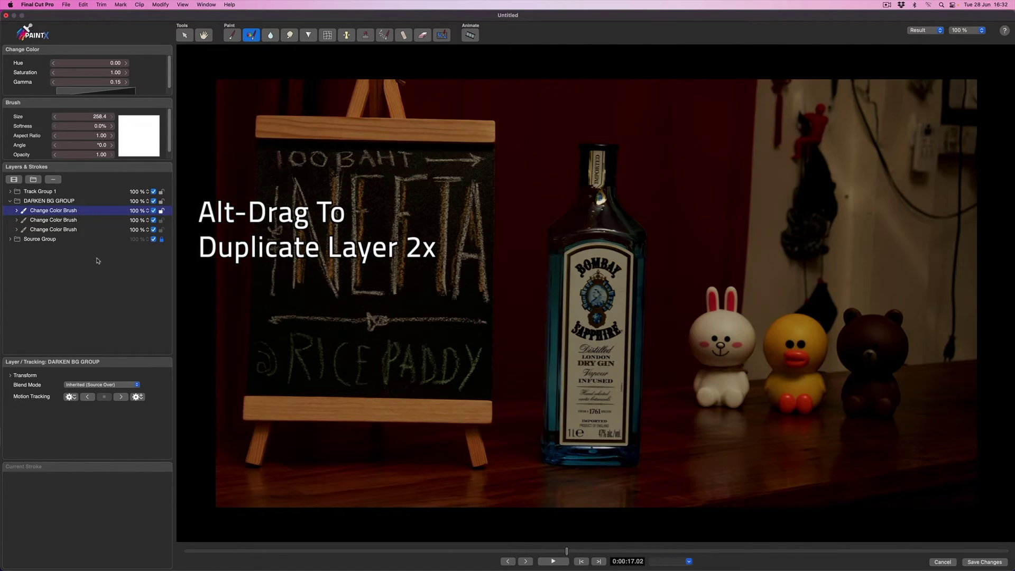
pyautogui.click(106, 305)
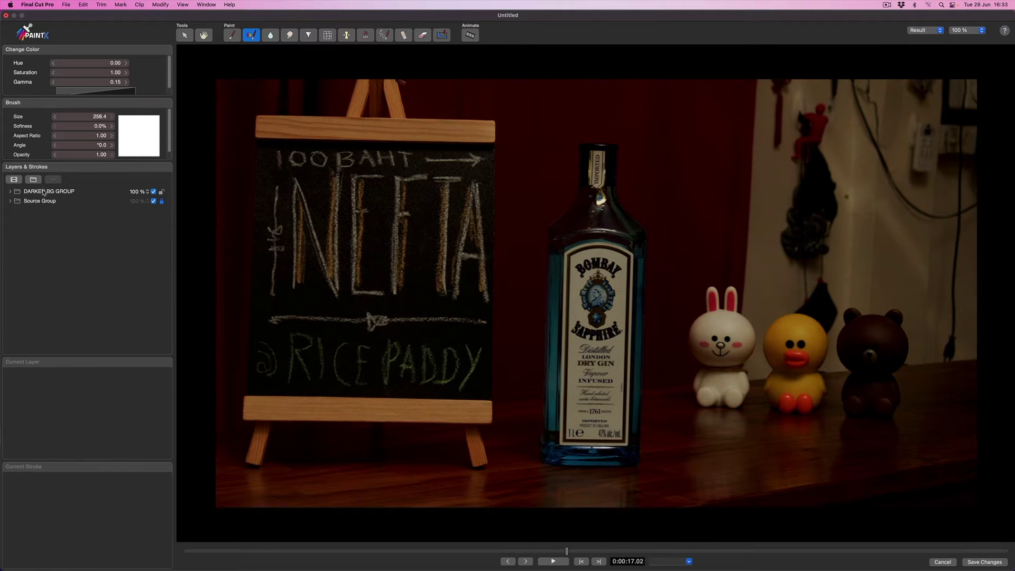
# Step: Add a new track group above DARKEN BG GROUP and name it CHARACTER TRACK GROUP
pyautogui.click(43, 194)
pyautogui.click(85, 240)
pyautogui.click(34, 180)
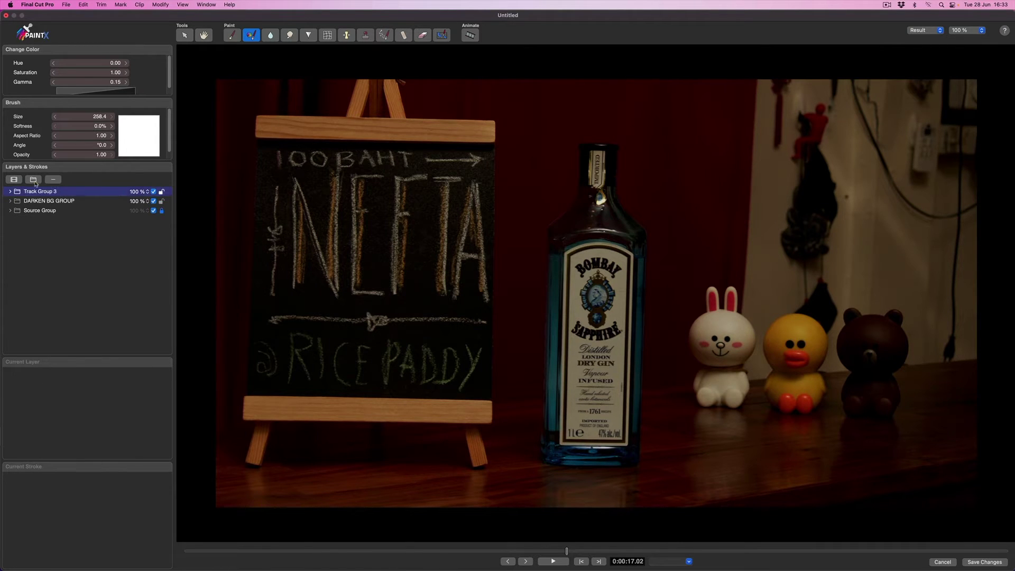
pyautogui.doubleClick(39, 193)
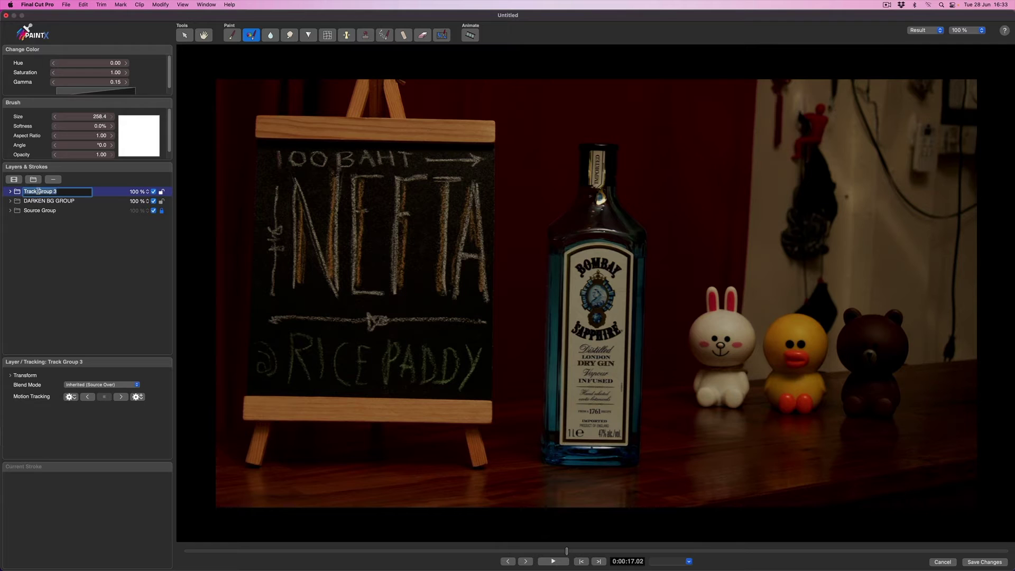
pyautogui.write('C')
pyautogui.write('HARACTER TRACK GROUP')
pyautogui.press('Return')
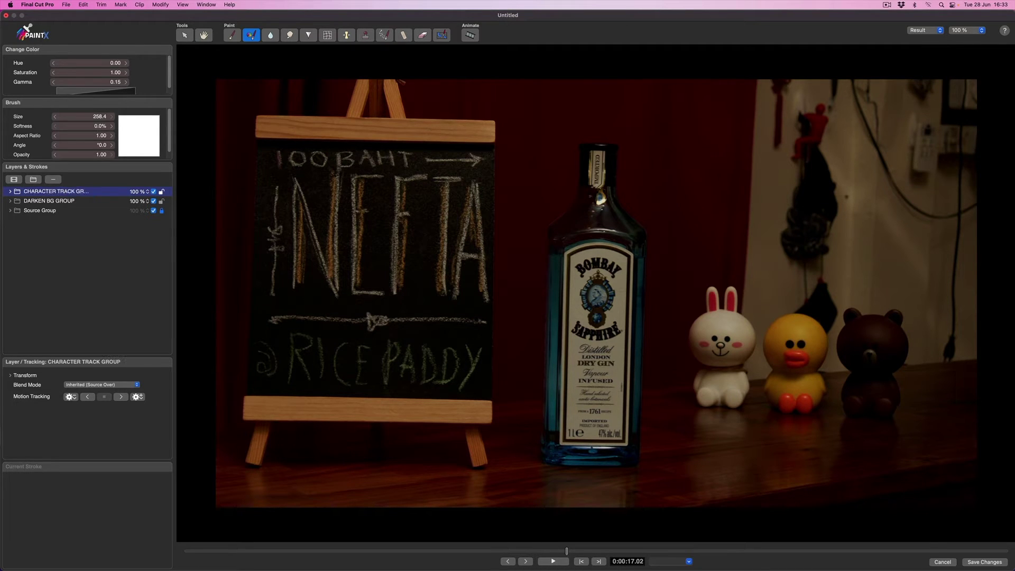
# Step: Paint a red dab on the face of the rabbit, duck and bear with a brush of size 53.5 and softness 25.9%
pyautogui.click(232, 35)
pyautogui.moveTo(108, 118); pyautogui.dragTo(86, 121)
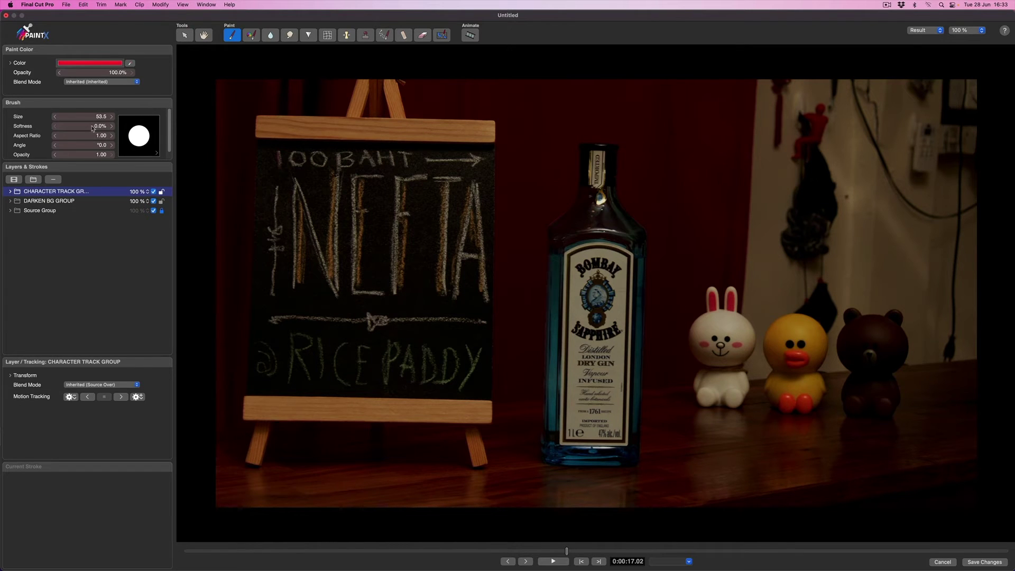
pyautogui.moveTo(92, 128); pyautogui.dragTo(102, 127)
pyautogui.click(720, 339)
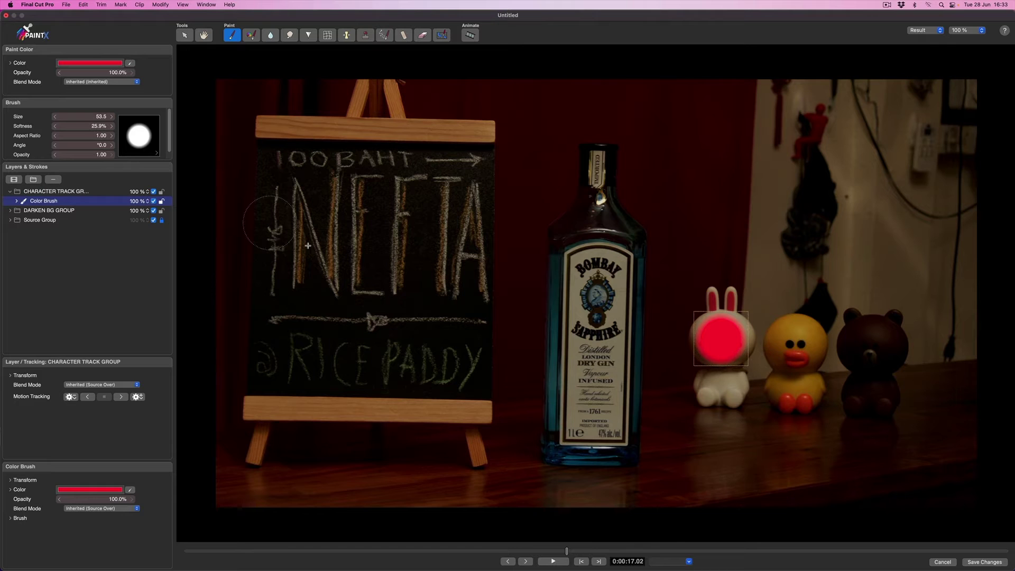
pyautogui.click(794, 343)
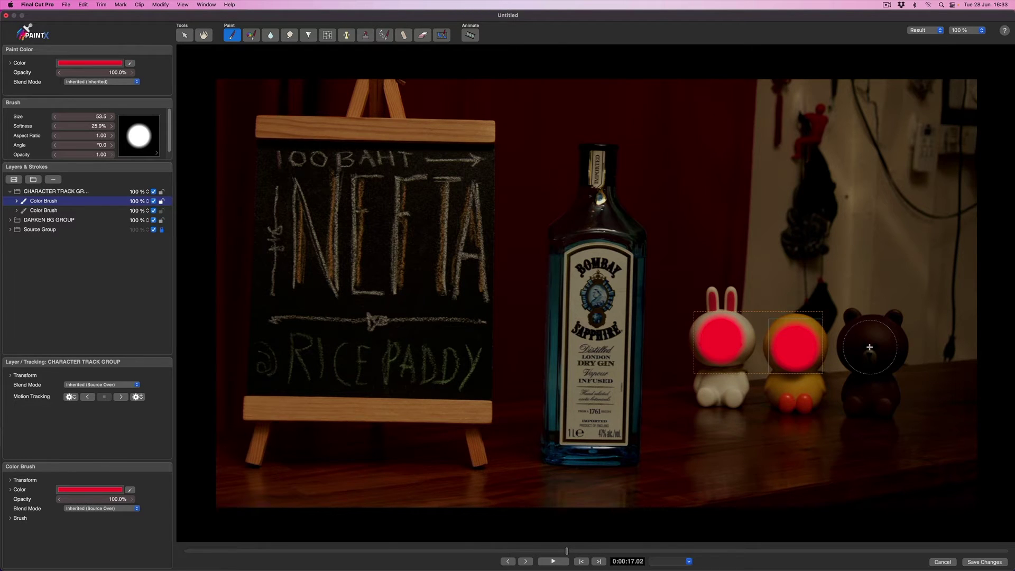
pyautogui.click(870, 348)
# Step: Motion-track CHARACTER TRACK GROUP backward from the current frame and open its post-tracking options
pyautogui.click(88, 397)
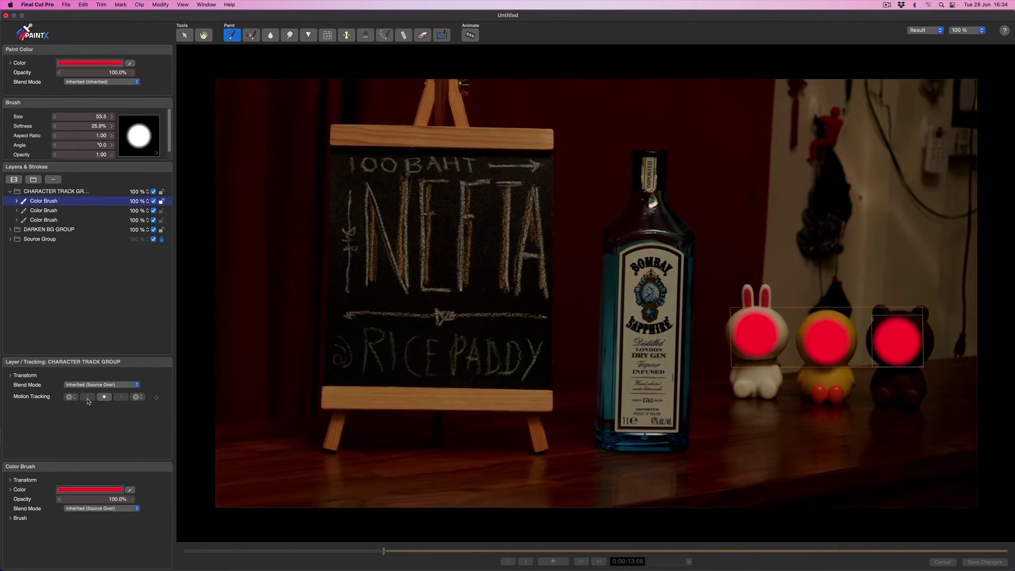
pyautogui.click(137, 398)
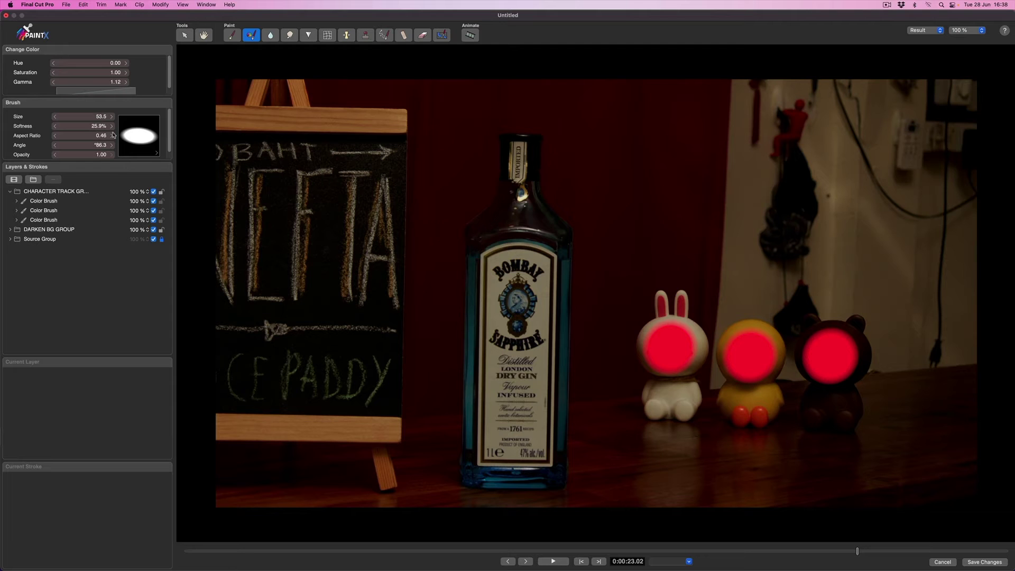
# Step: Paint a flat elliptical light pool at the figures' feet with the Change Color brush at size 60, aspect ratio 0.12 and gamma 1.88
pyautogui.moveTo(99, 126); pyautogui.dragTo(94, 119)
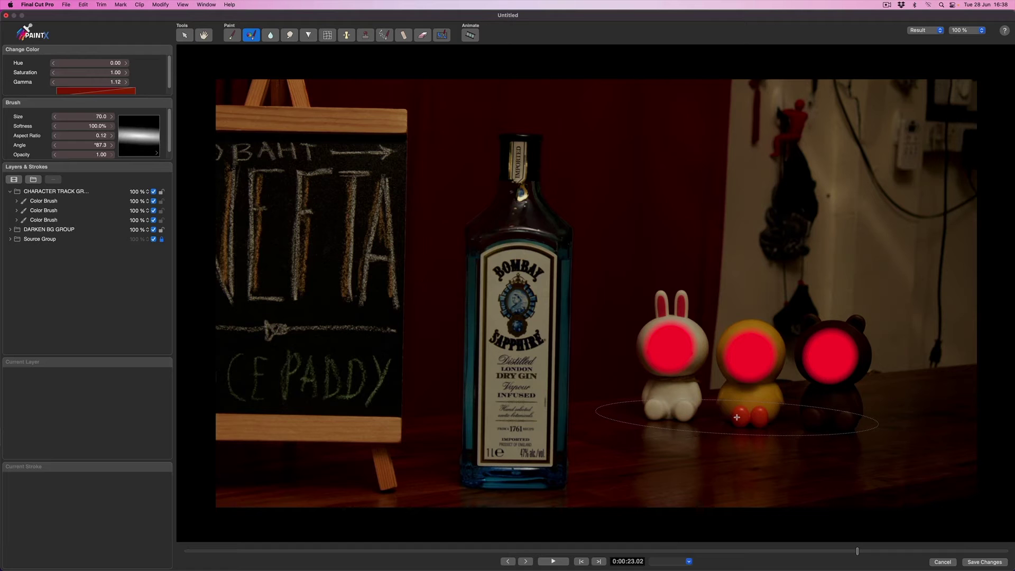
pyautogui.hotkey('shift', '[')
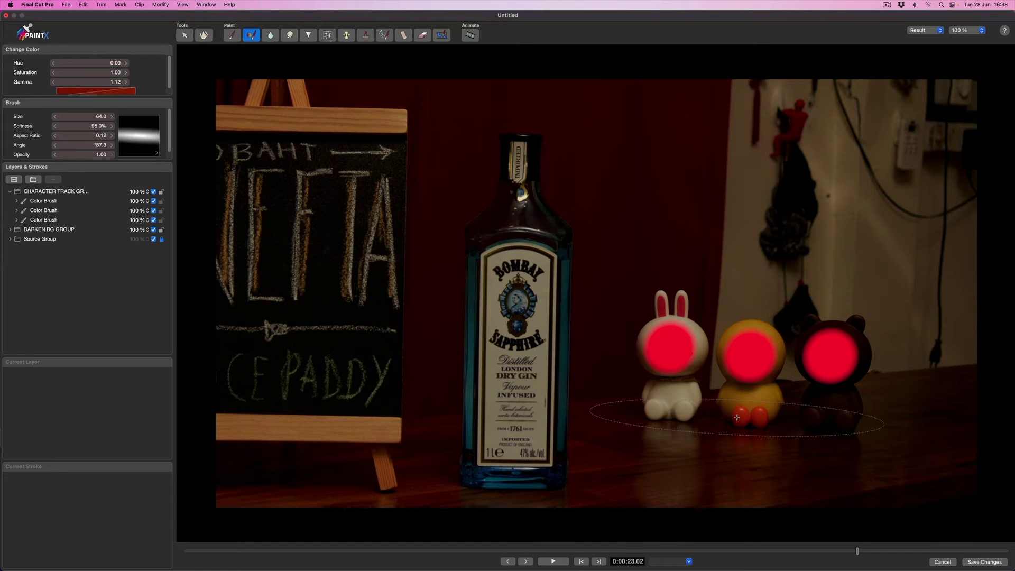
pyautogui.press('[')
pyautogui.hotkey('shift', '[')
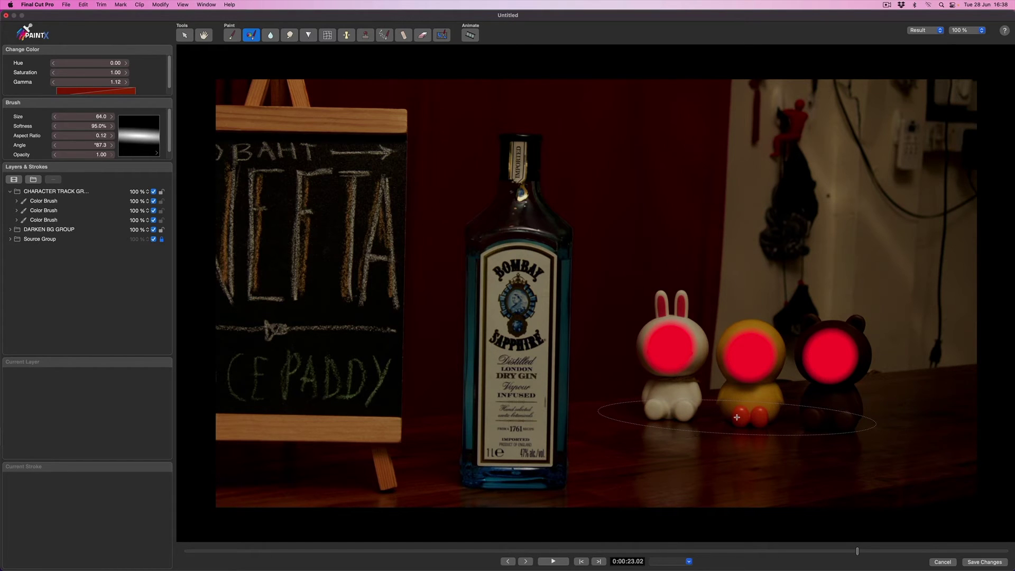
pyautogui.click(752, 428)
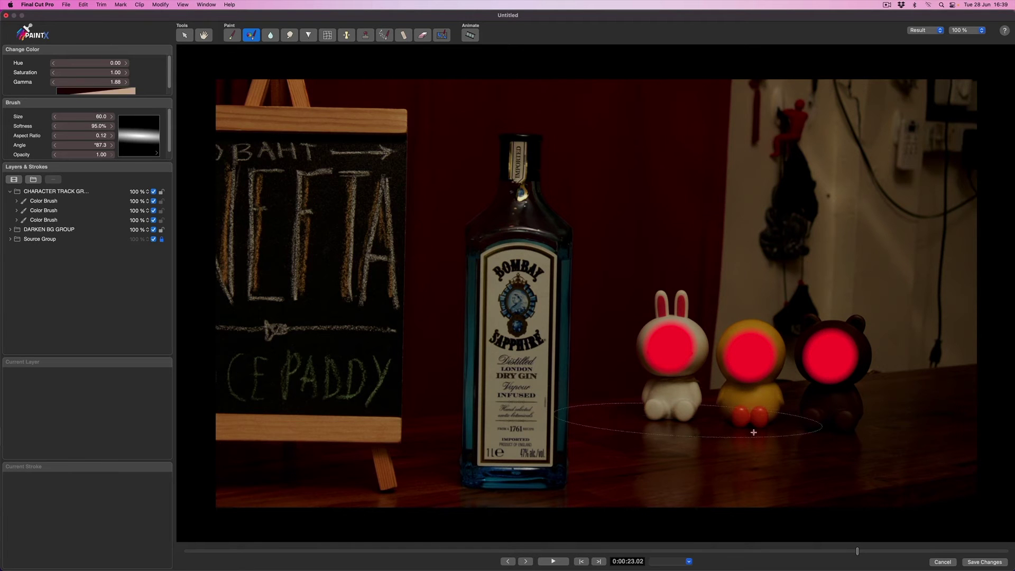
pyautogui.press('super+z')
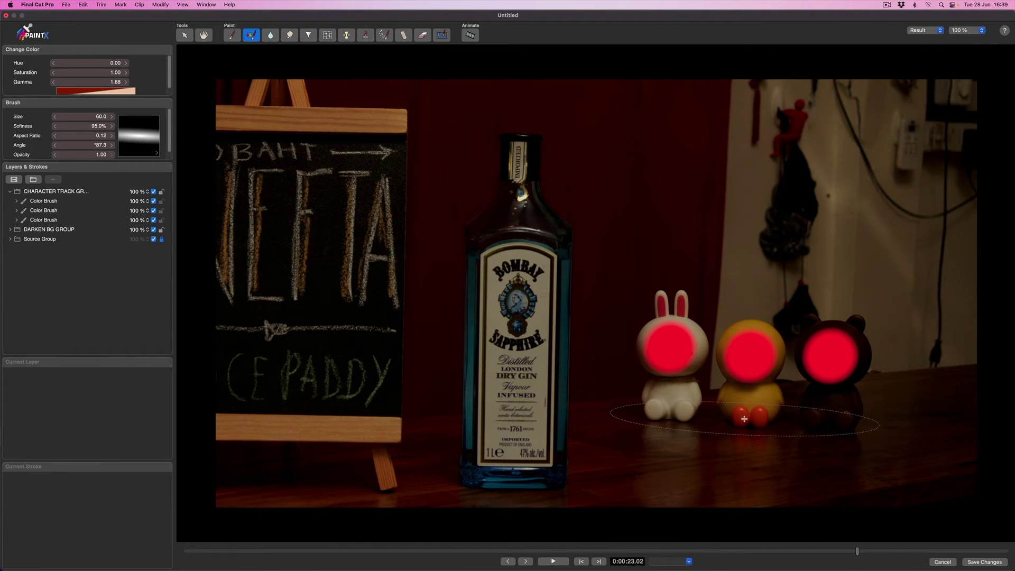
pyautogui.click(745, 420)
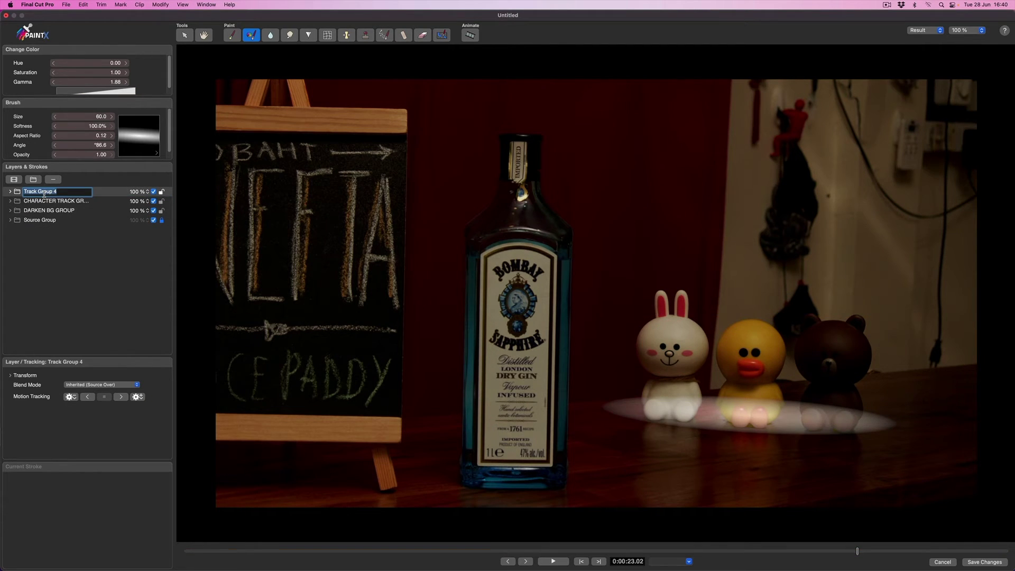
# Step: Name the new track group LIGHT BEAM GROUP and paste the track data into it
pyautogui.write('LIGHT BEAM GROUP')
pyautogui.press('Return')
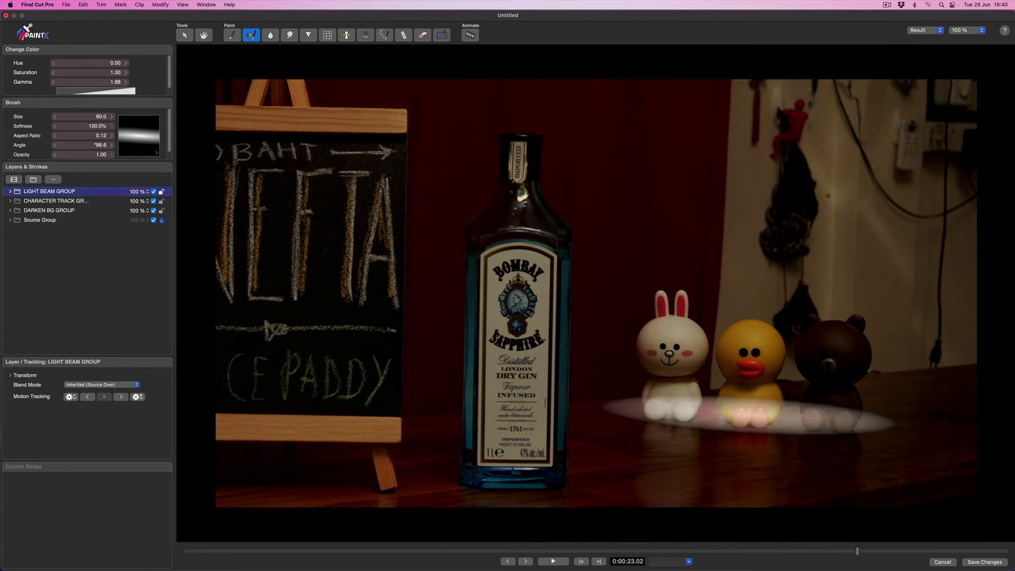
pyautogui.press('Return')
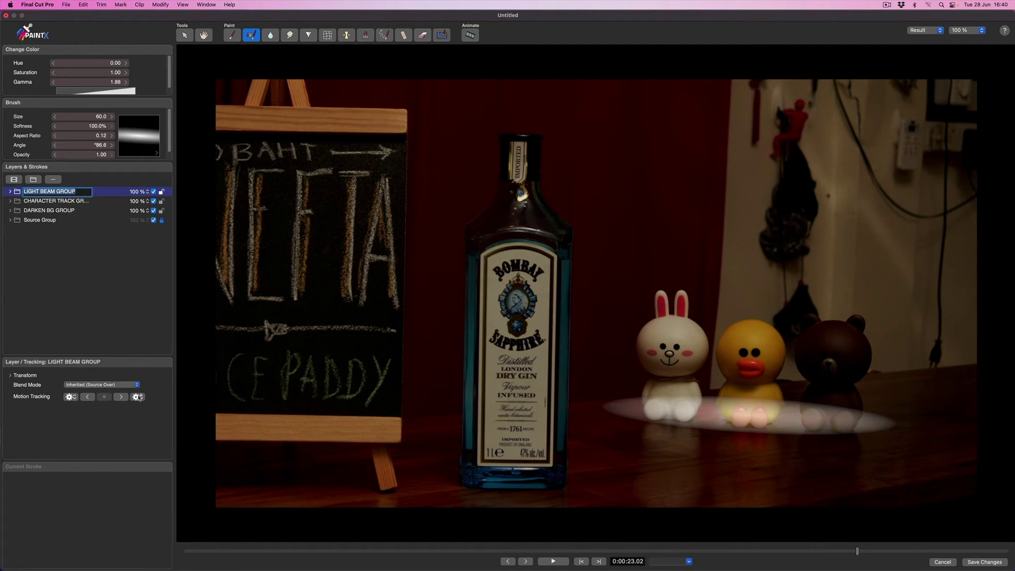
pyautogui.click(137, 397)
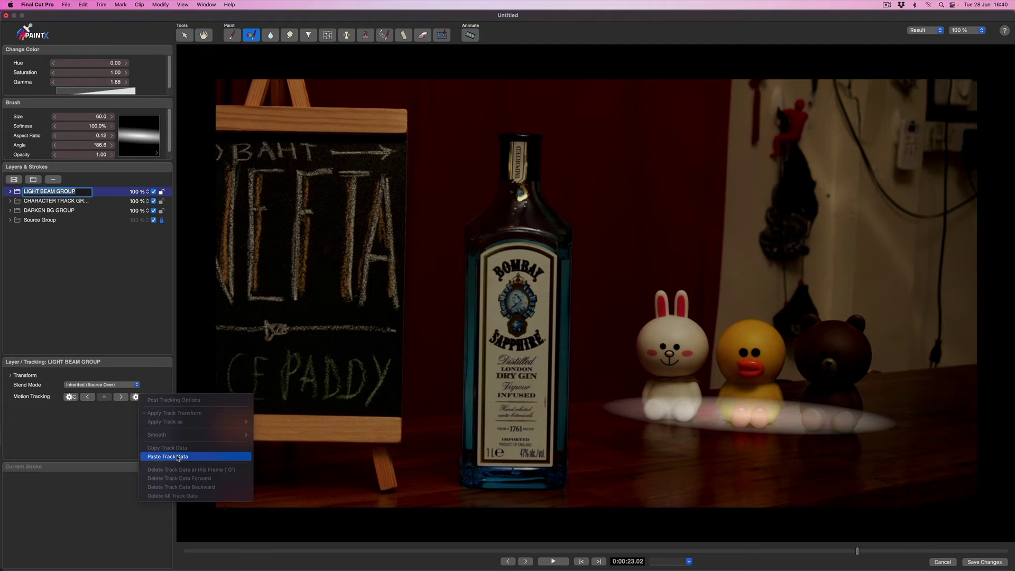
pyautogui.click(178, 457)
pyautogui.click(69, 272)
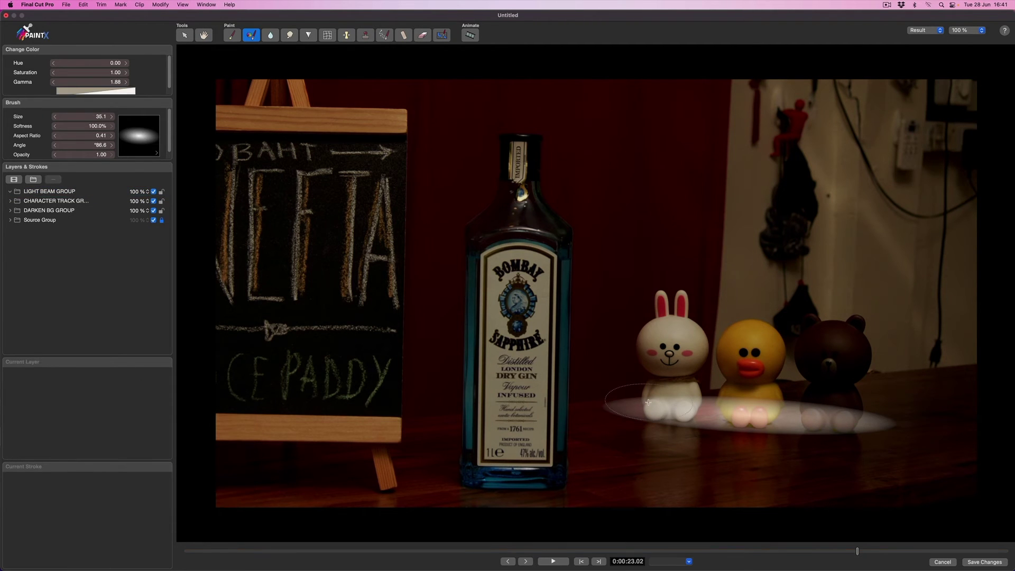
# Step: Paint three overlapping light beams from the light pool to the frame's upper edge with a Change Color brush of size 35.1 and aspect ratio 0.41
pyautogui.moveTo(649, 402)
pyautogui.mouseDown()
pyautogui.moveTo(682, 365)
pyautogui.moveTo(740, 254)
pyautogui.moveTo(820, 71)
pyautogui.mouseUp()
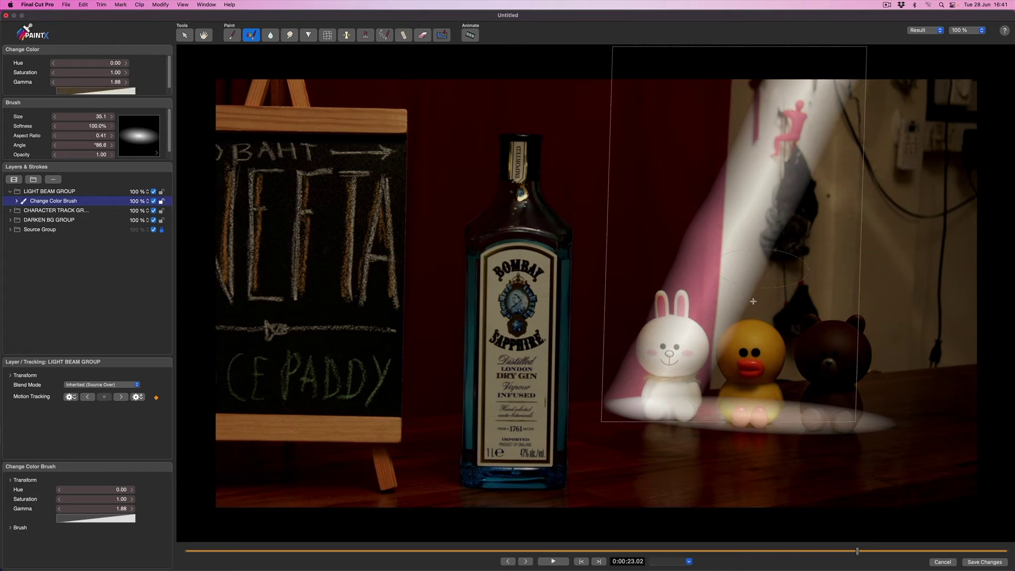
pyautogui.moveTo(749, 408)
pyautogui.mouseDown()
pyautogui.moveTo(747, 343)
pyautogui.moveTo(775, 263)
pyautogui.moveTo(823, 154)
pyautogui.moveTo(909, 87)
pyautogui.mouseUp()
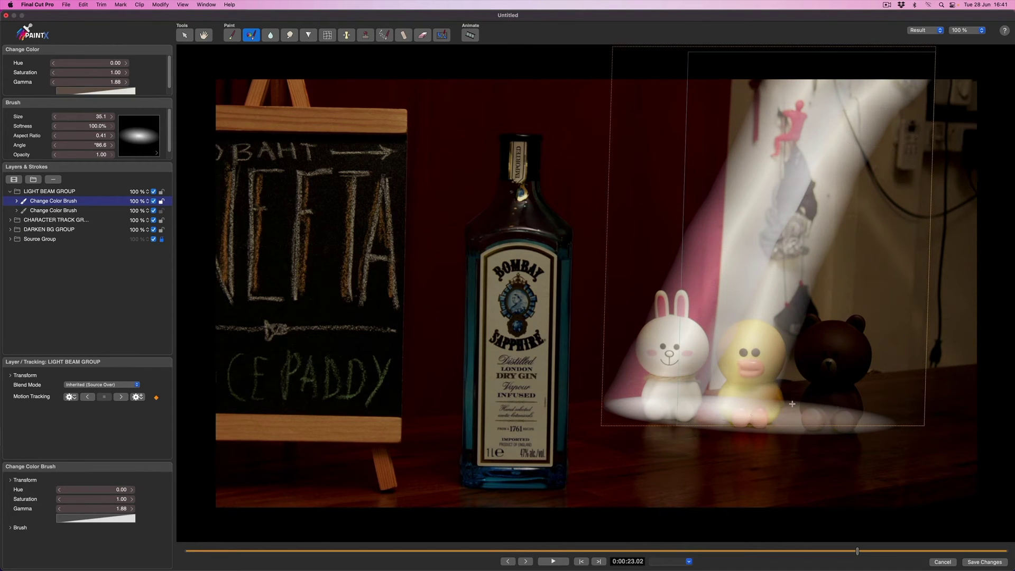
pyautogui.moveTo(796, 405)
pyautogui.mouseDown()
pyautogui.moveTo(884, 61)
pyautogui.moveTo(902, 77)
pyautogui.mouseUp()
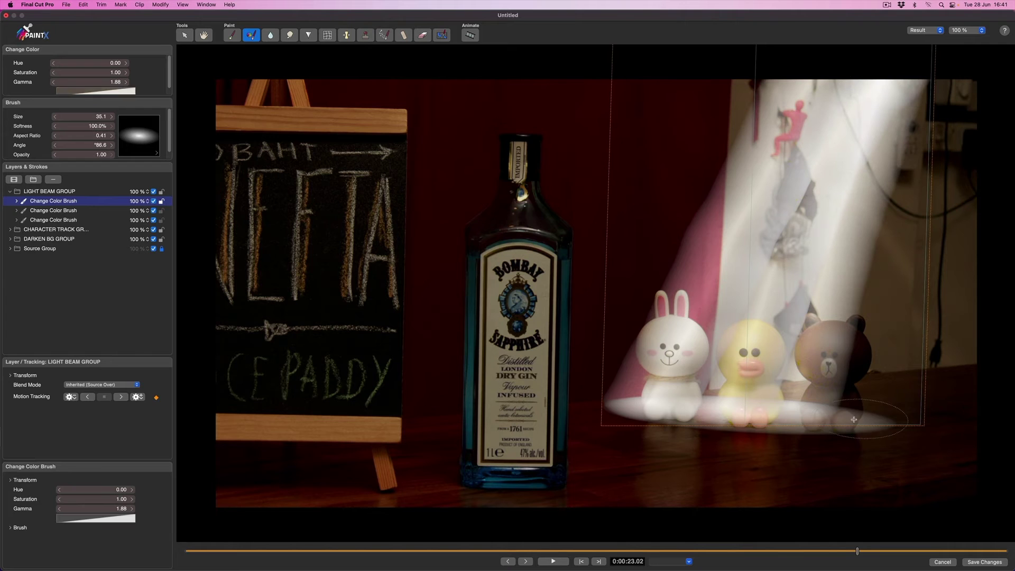
# Step: Paint a fourth light beam upward from the bear to the frame's upper edge and set the LIGHT BEAM GROUP opacity to 10%
pyautogui.moveTo(852, 409)
pyautogui.mouseDown()
pyautogui.moveTo(872, 190)
pyautogui.moveTo(895, 74)
pyautogui.mouseUp()
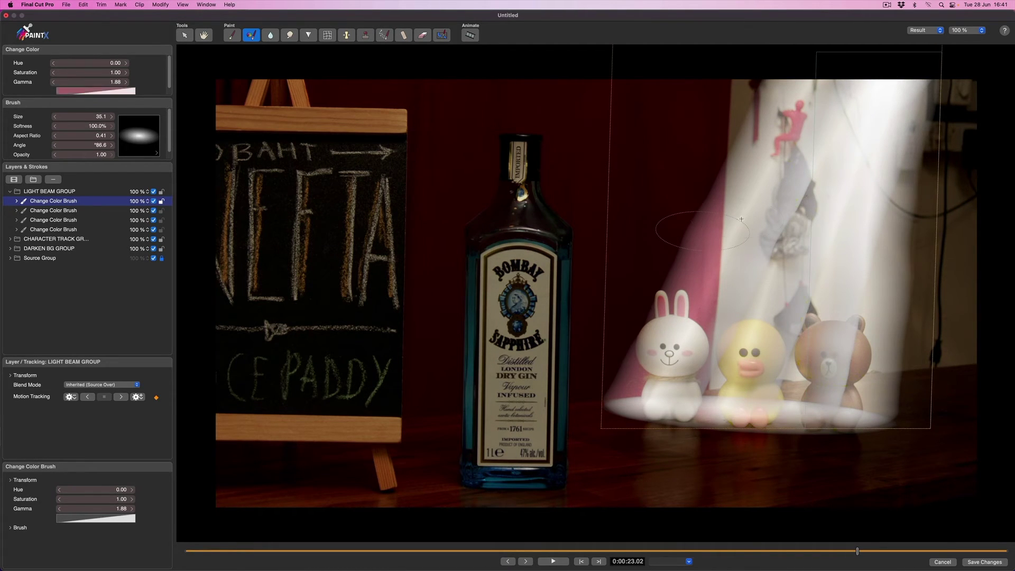
pyautogui.click(148, 191)
pyautogui.click(154, 194)
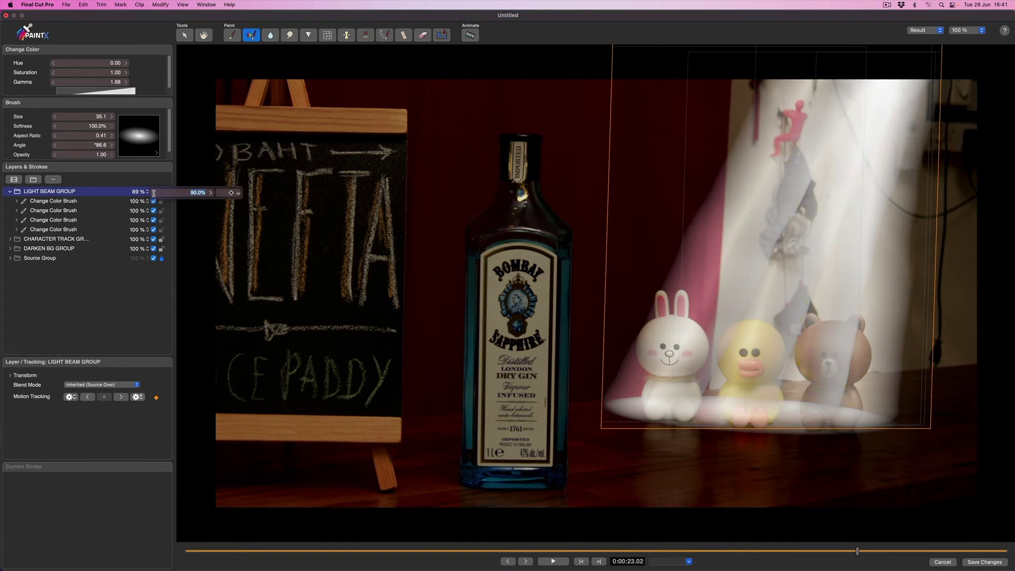
pyautogui.moveTo(154, 193); pyautogui.dragTo(155, 193)
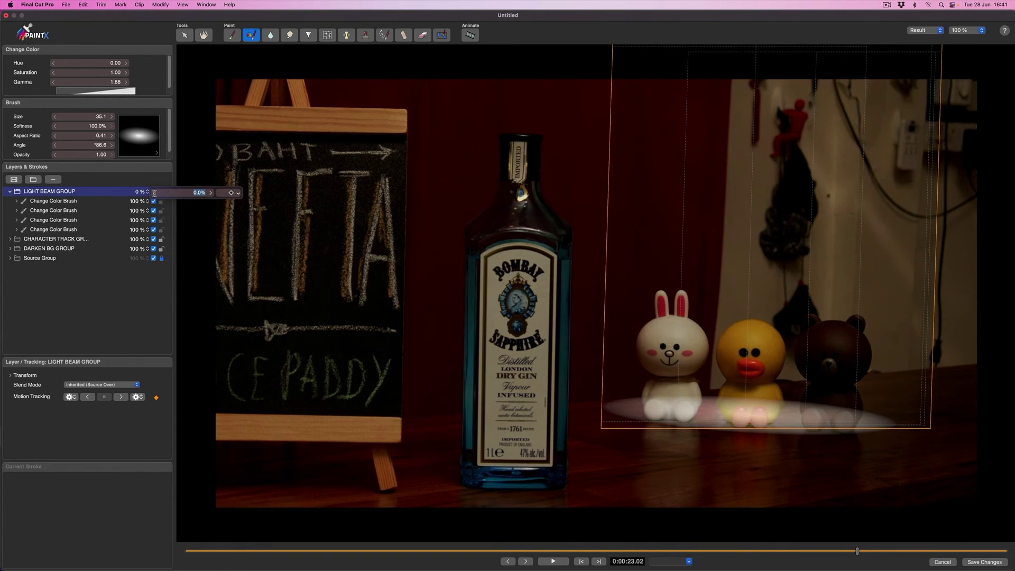
pyautogui.click(211, 193)
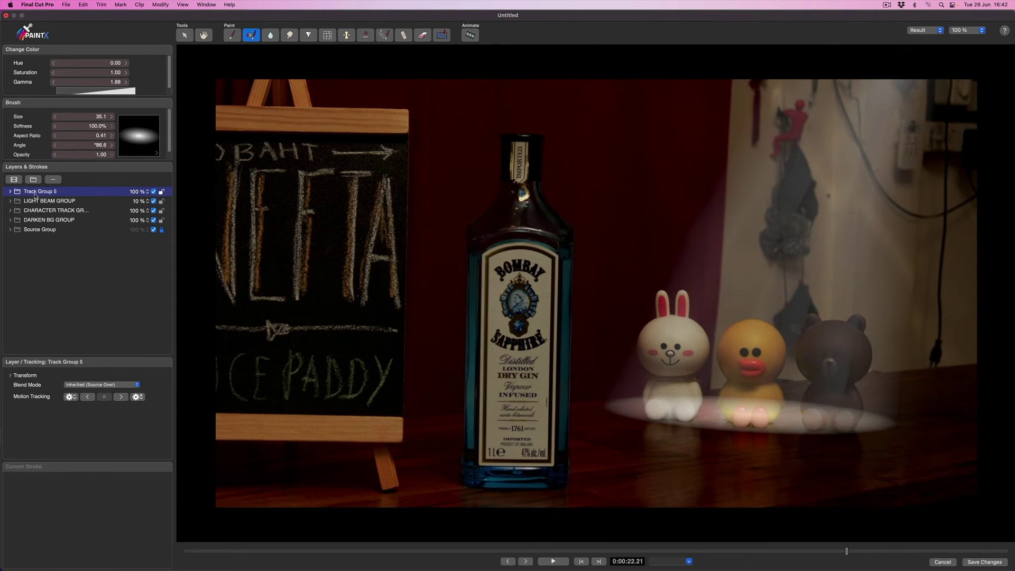
# Step: Name the new track group REVEAL CHRACTER GROUP and paste the track data into it
pyautogui.doubleClick(35, 193)
pyautogui.write('REVE')
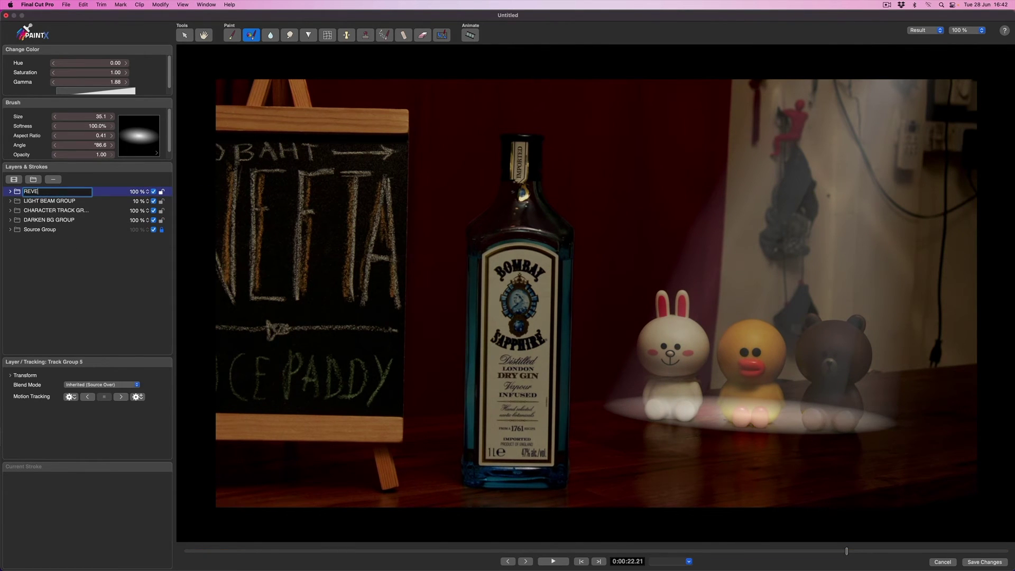
pyautogui.write('AL CHRACTER GROUP')
pyautogui.press('Return')
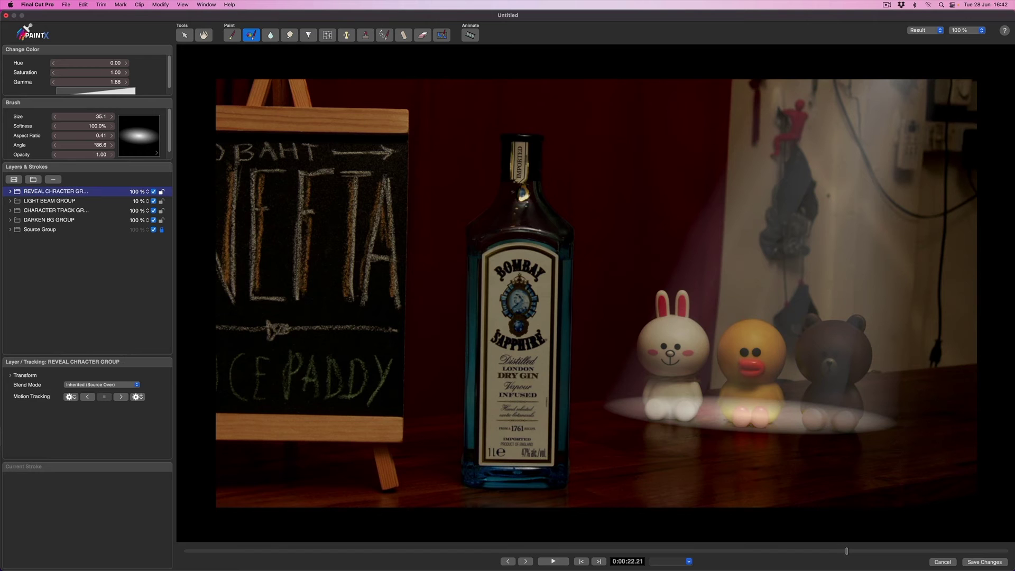
pyautogui.click(138, 397)
pyautogui.click(168, 459)
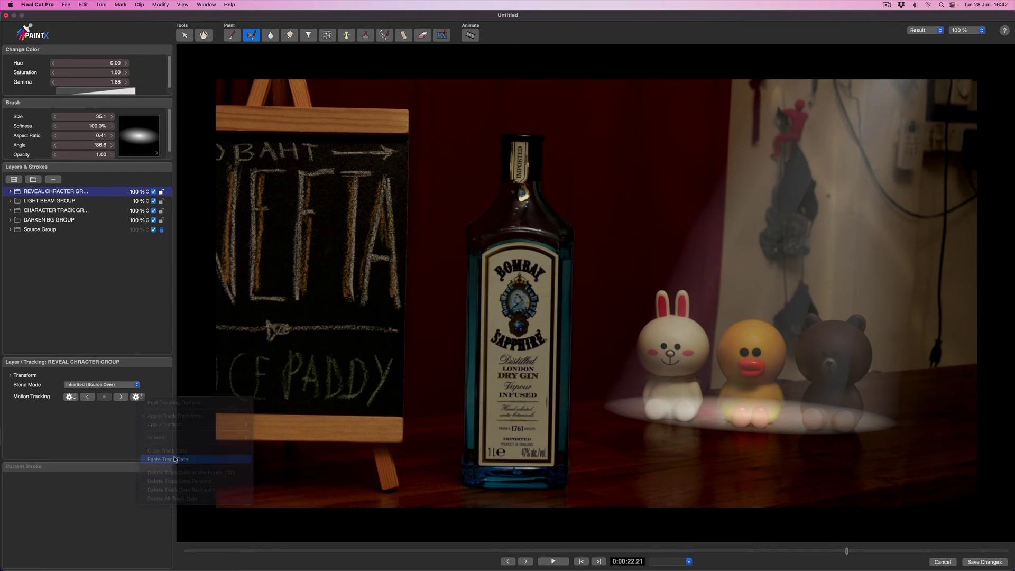
# Step: Correct the misspelled word in the new group's name to CHARACTER and reselect the group
pyautogui.doubleClick(54, 192)
pyautogui.click(91, 257)
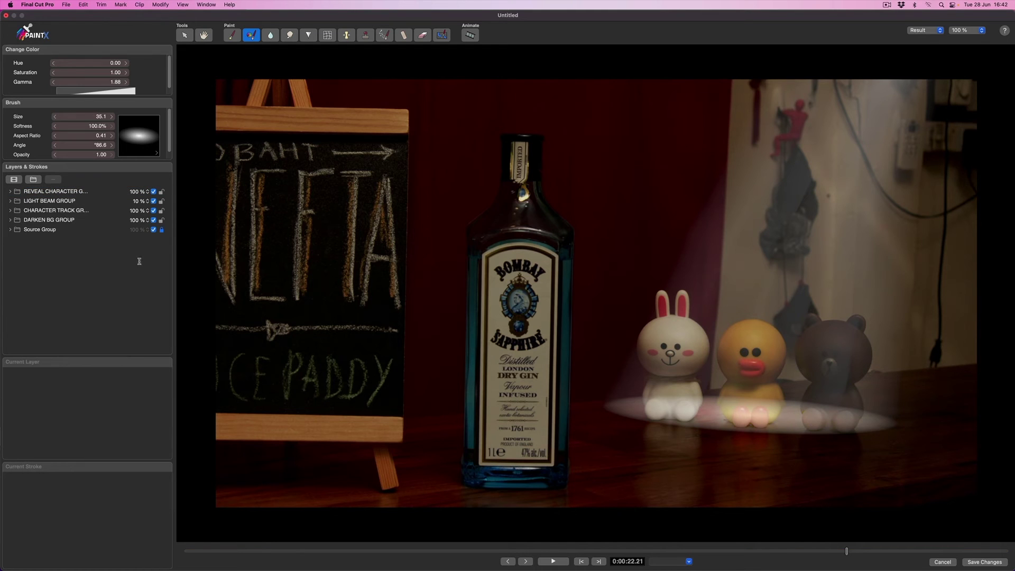
pyautogui.click(73, 192)
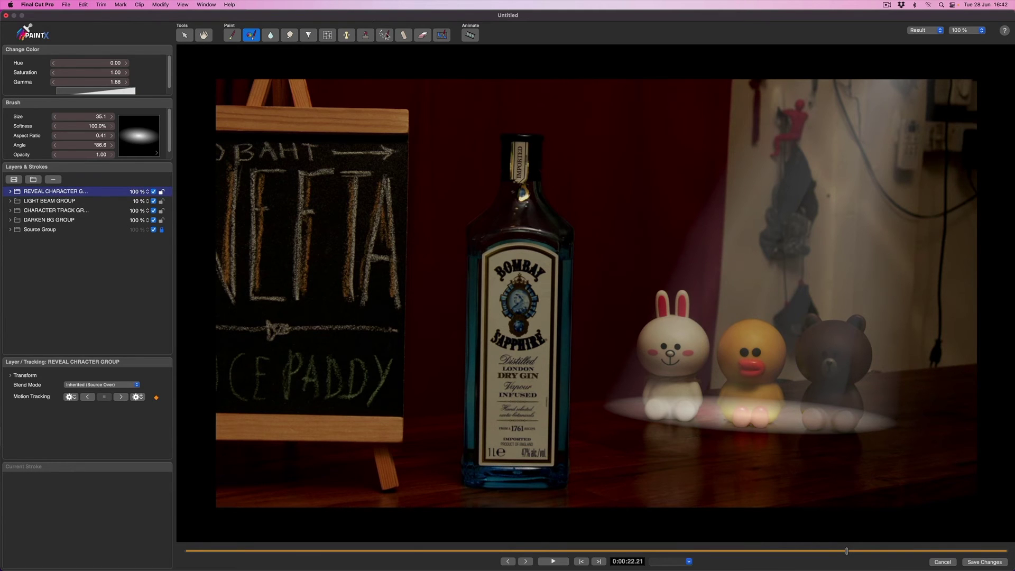
# Step: Reveal the original rabbit, from body to ears, with a Reveal Source brush of size 16.4 or smaller, aspect ratio 0.96 and softness 13%
pyautogui.click(442, 35)
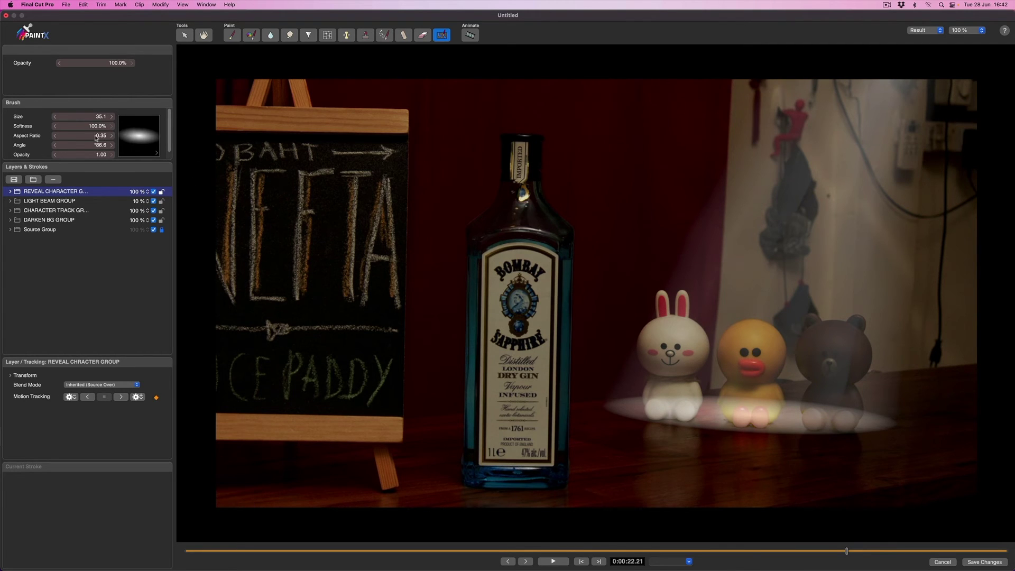
pyautogui.moveTo(95, 138)
pyautogui.mouseDown()
pyautogui.moveTo(128, 142)
pyautogui.moveTo(87, 119)
pyautogui.mouseUp()
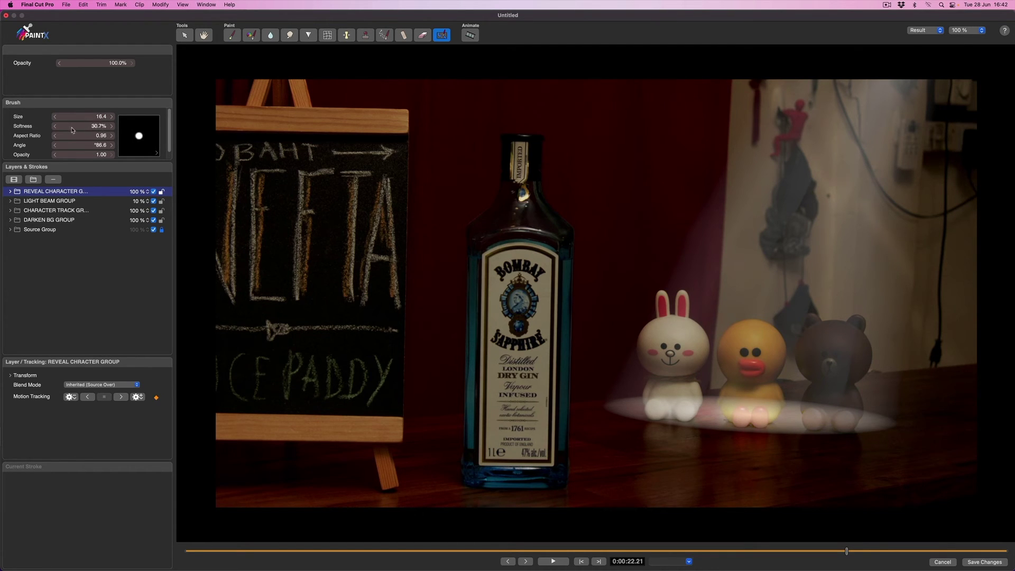
pyautogui.moveTo(101, 129); pyautogui.dragTo(108, 129)
pyautogui.moveTo(662, 328)
pyautogui.mouseDown()
pyautogui.moveTo(687, 338)
pyautogui.moveTo(701, 367)
pyautogui.mouseUp()
pyautogui.moveTo(650, 326); pyautogui.dragTo(655, 368)
pyautogui.moveTo(682, 382)
pyautogui.mouseDown()
pyautogui.moveTo(690, 413)
pyautogui.moveTo(652, 410)
pyautogui.mouseUp()
pyautogui.moveTo(101, 118); pyautogui.dragTo(93, 117)
pyautogui.moveTo(660, 296); pyautogui.dragTo(660, 313)
pyautogui.moveTo(664, 295)
pyautogui.mouseDown()
pyautogui.moveTo(666, 313)
pyautogui.moveTo(685, 298)
pyautogui.mouseUp()
# Step: Enlarge the Reveal Source brush and reveal the yellow duck's head, body and feet
pyautogui.moveTo(79, 117); pyautogui.dragTo(110, 117)
pyautogui.moveTo(741, 339)
pyautogui.mouseDown()
pyautogui.moveTo(764, 348)
pyautogui.moveTo(744, 418)
pyautogui.mouseUp()
pyautogui.moveTo(756, 415); pyautogui.dragTo(767, 405)
# Step: Reveal the brown bear's head and body with the Reveal Source brush
pyautogui.moveTo(823, 344)
pyautogui.mouseDown()
pyautogui.moveTo(841, 371)
pyautogui.moveTo(852, 354)
pyautogui.moveTo(842, 368)
pyautogui.moveTo(824, 344)
pyautogui.moveTo(827, 399)
pyautogui.moveTo(825, 421)
pyautogui.mouseUp()
pyautogui.moveTo(846, 391)
pyautogui.mouseDown()
pyautogui.moveTo(853, 418)
pyautogui.moveTo(851, 394)
pyautogui.mouseUp()
pyautogui.moveTo(857, 360); pyautogui.dragTo(844, 376)
# Step: Reveal the bear's feet and ears with the brush at size 9.8, and erase the spill beside its outer ear
pyautogui.moveTo(105, 117); pyautogui.dragTo(80, 117)
pyautogui.moveTo(807, 415); pyautogui.dragTo(815, 427)
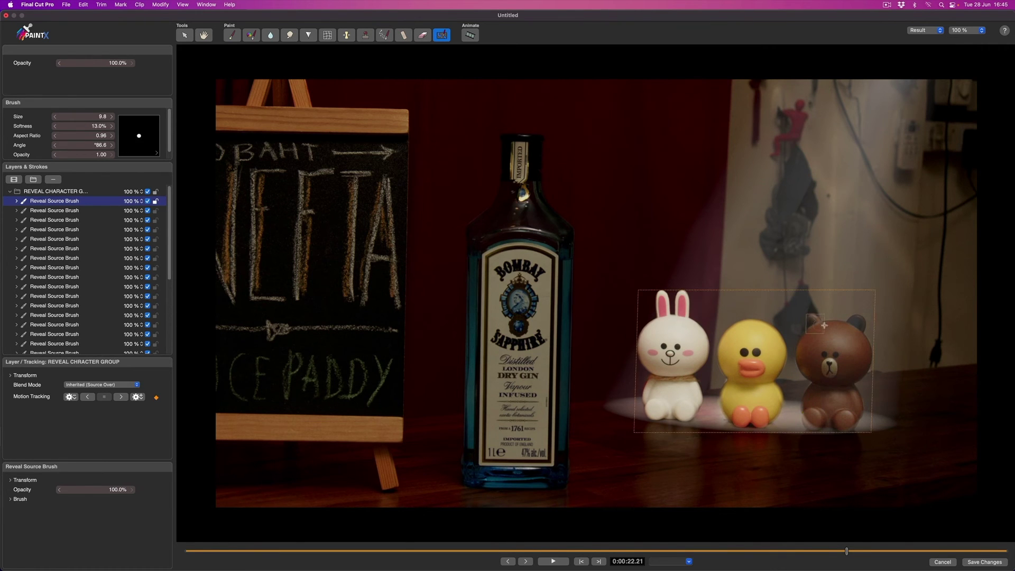
pyautogui.moveTo(810, 319); pyautogui.dragTo(815, 324)
pyautogui.moveTo(853, 319); pyautogui.dragTo(868, 324)
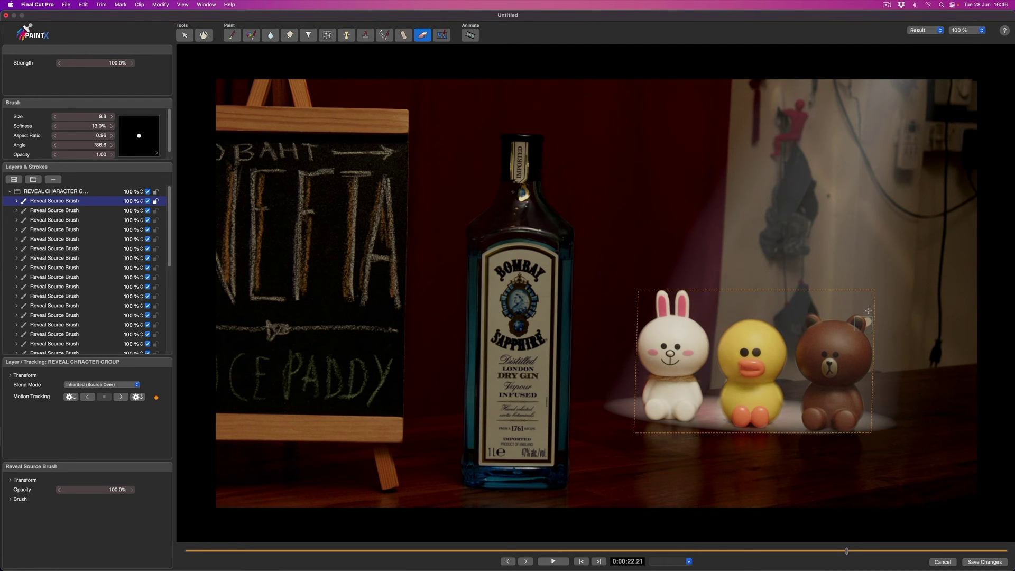
pyautogui.moveTo(865, 312); pyautogui.dragTo(868, 314)
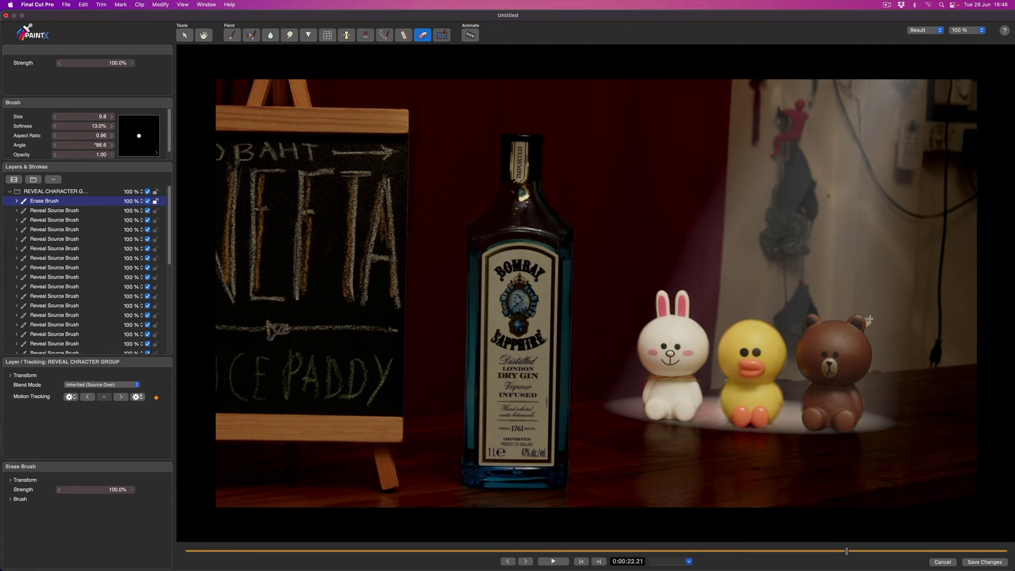